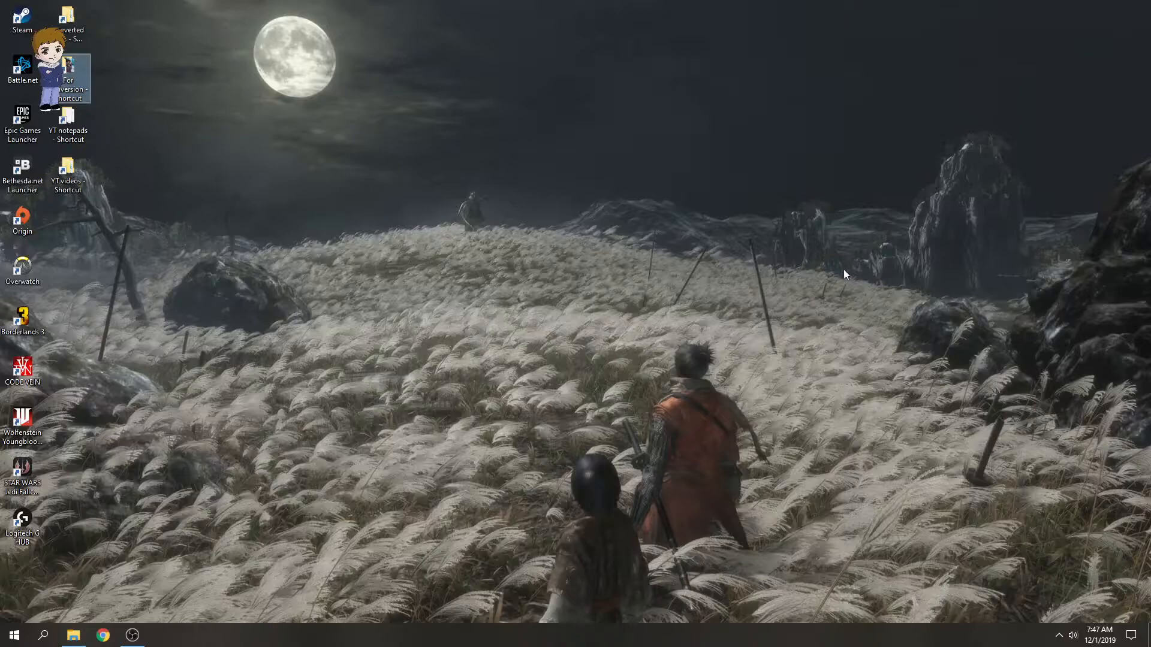
Bring the OBS window onto this monitor and maximize it
{"action": "left_click", "coordinate": [844, 263]}
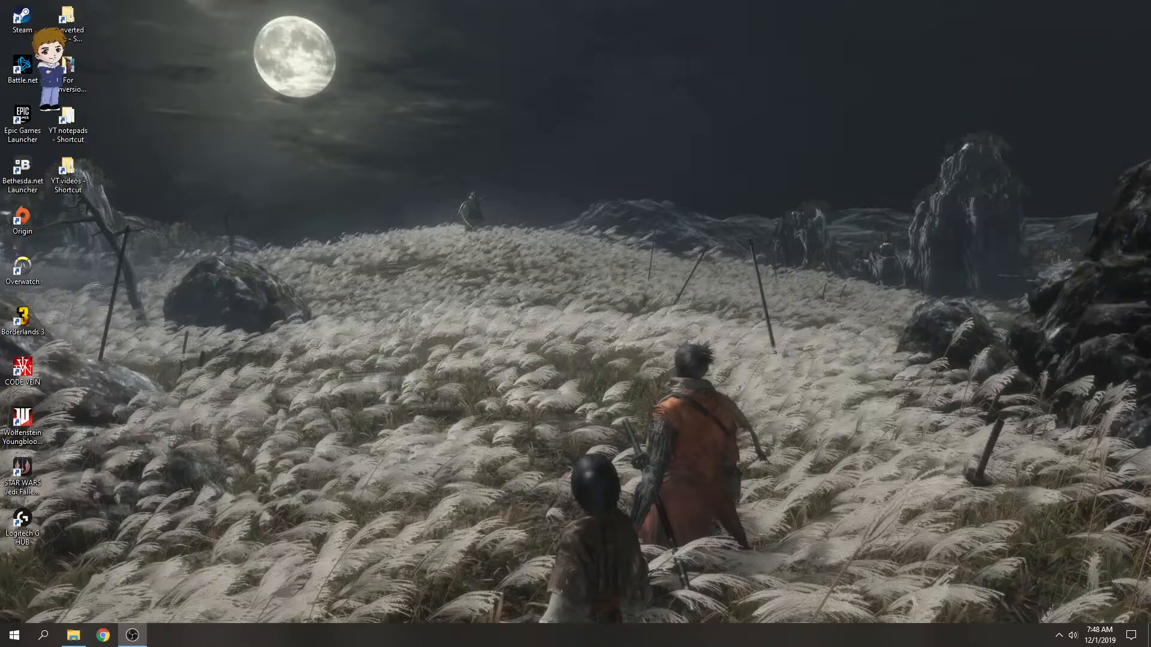
{"action": "left_click_drag", "start_coordinate": [955, 28], "coordinate": [563, 47]}
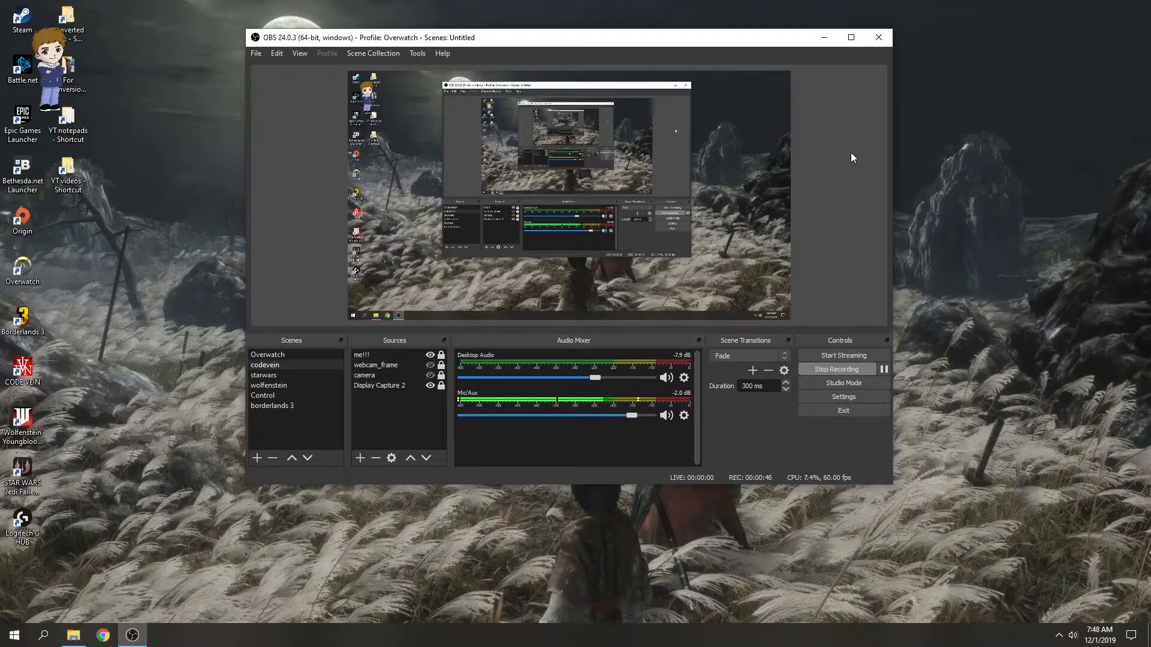
{"action": "left_click", "coordinate": [851, 37]}
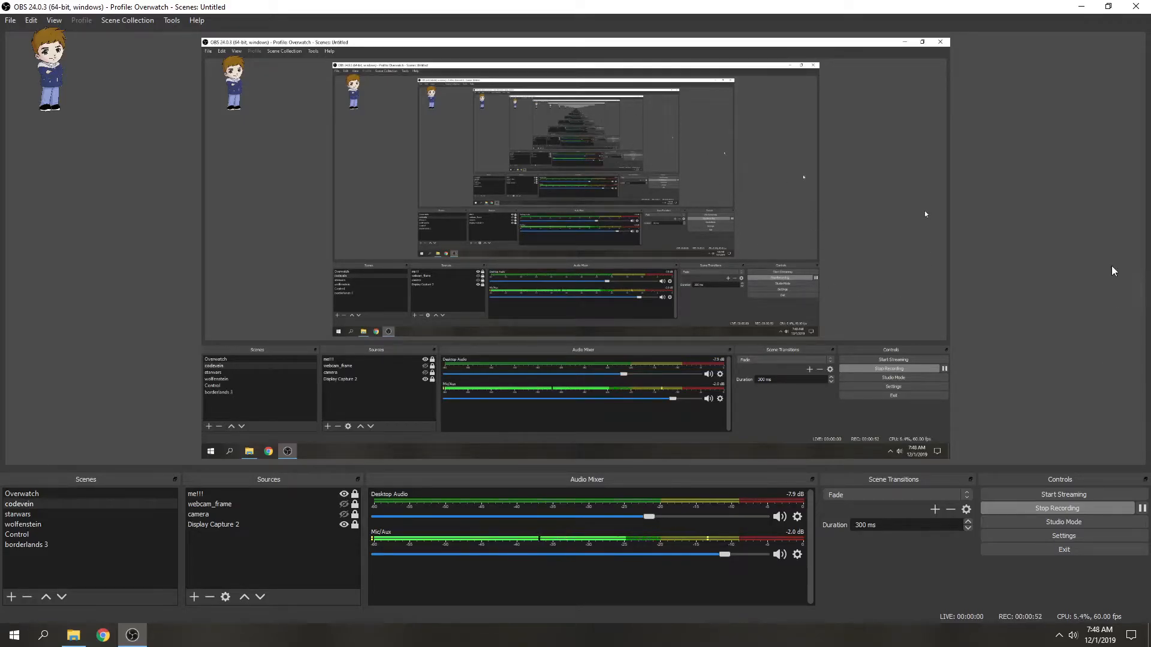
Check the devices available for Mic/Auxiliary Audio in the audio settings, leaving the settings without changes
{"action": "left_click", "coordinate": [1011, 536]}
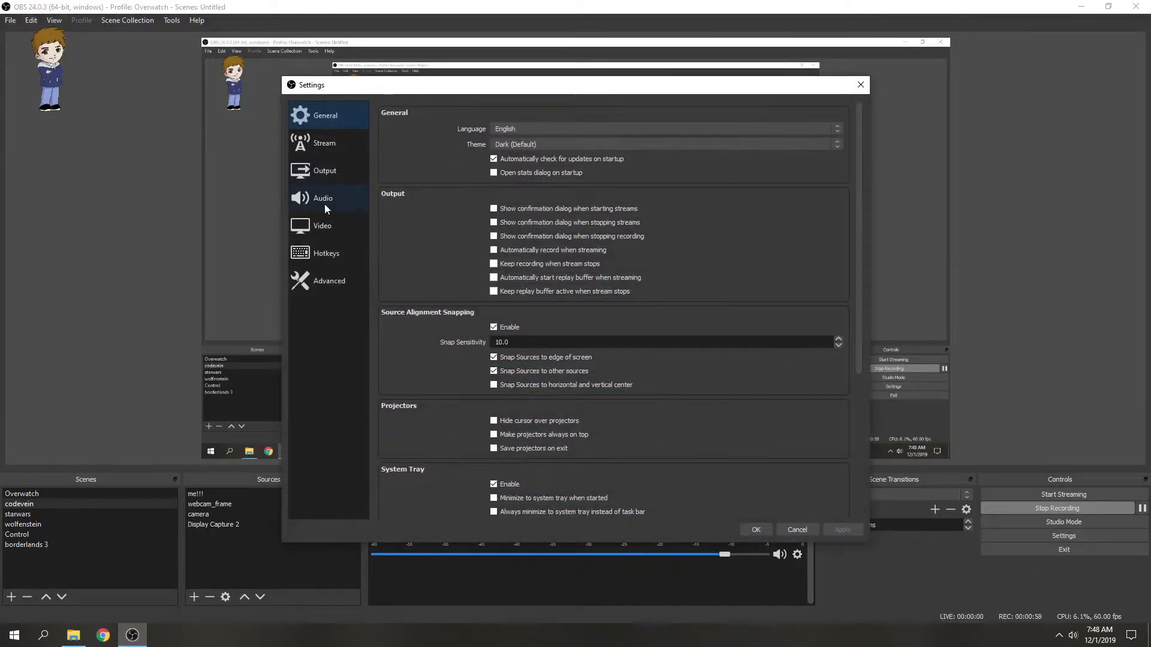
{"action": "left_click", "coordinate": [323, 198]}
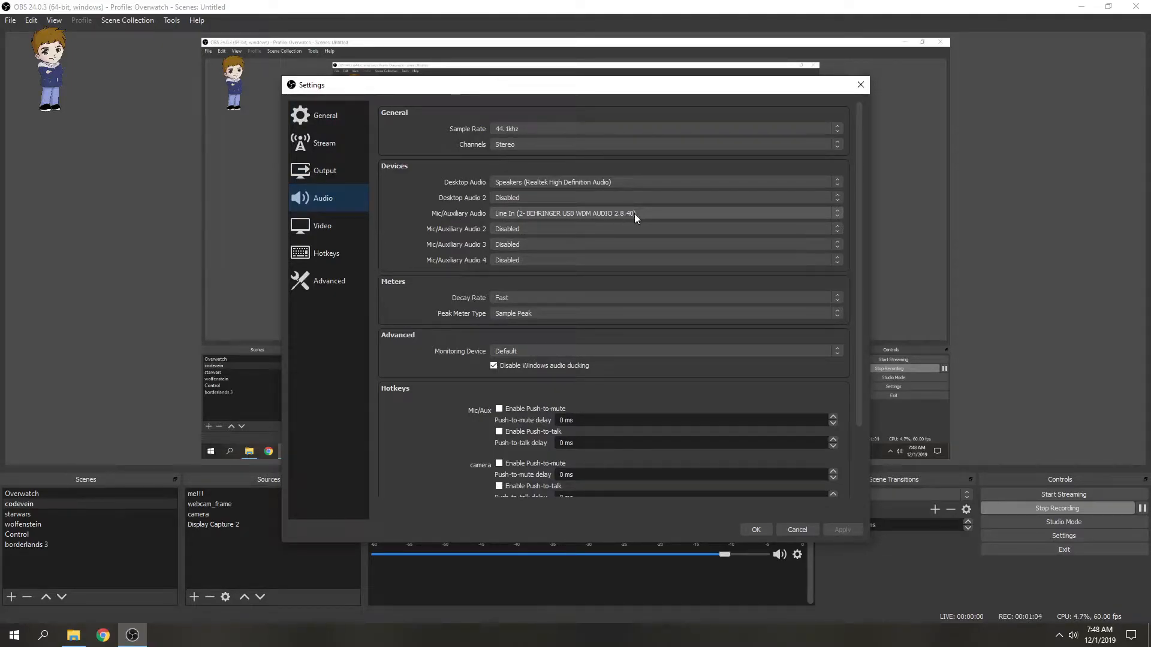
{"action": "left_click", "coordinate": [537, 214]}
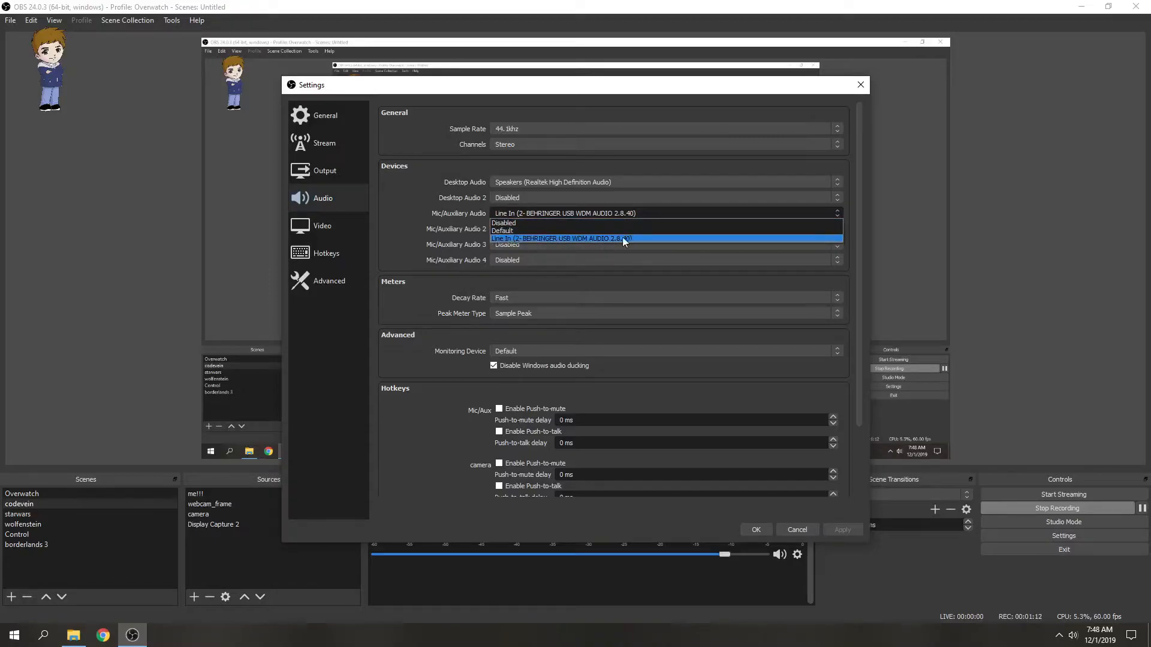
{"action": "left_click", "coordinate": [401, 215]}
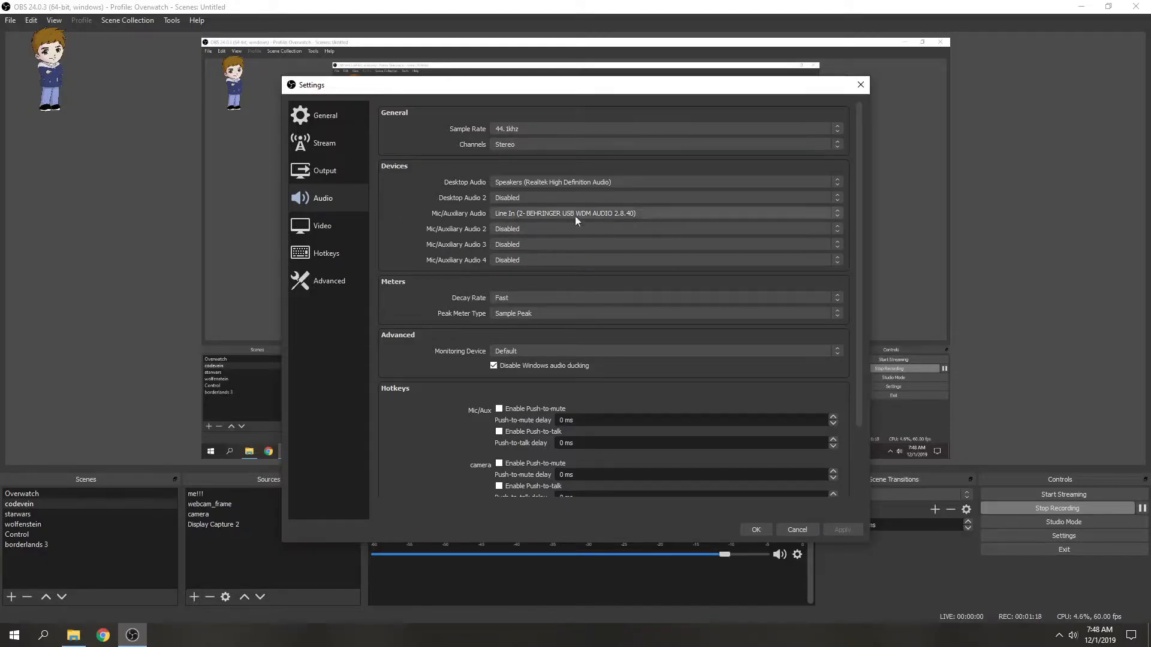
{"action": "left_click", "coordinate": [798, 530]}
Check which input device the Mic/Aux source uses in its properties
{"action": "left_click", "coordinate": [797, 554]}
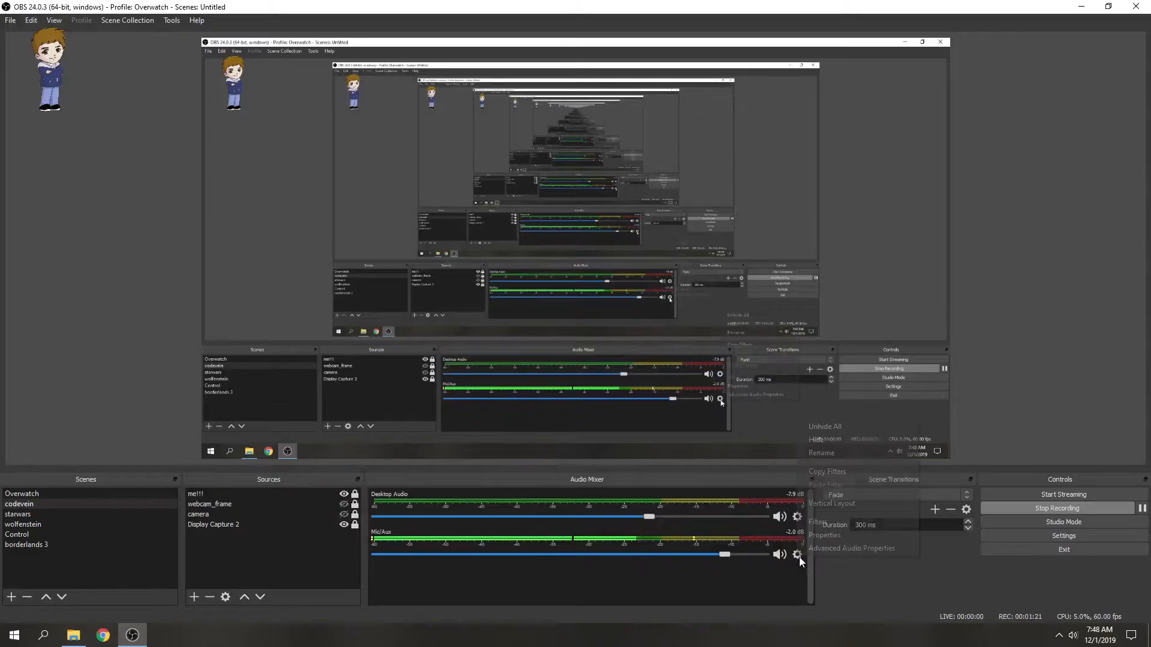
{"action": "left_click", "coordinate": [843, 534]}
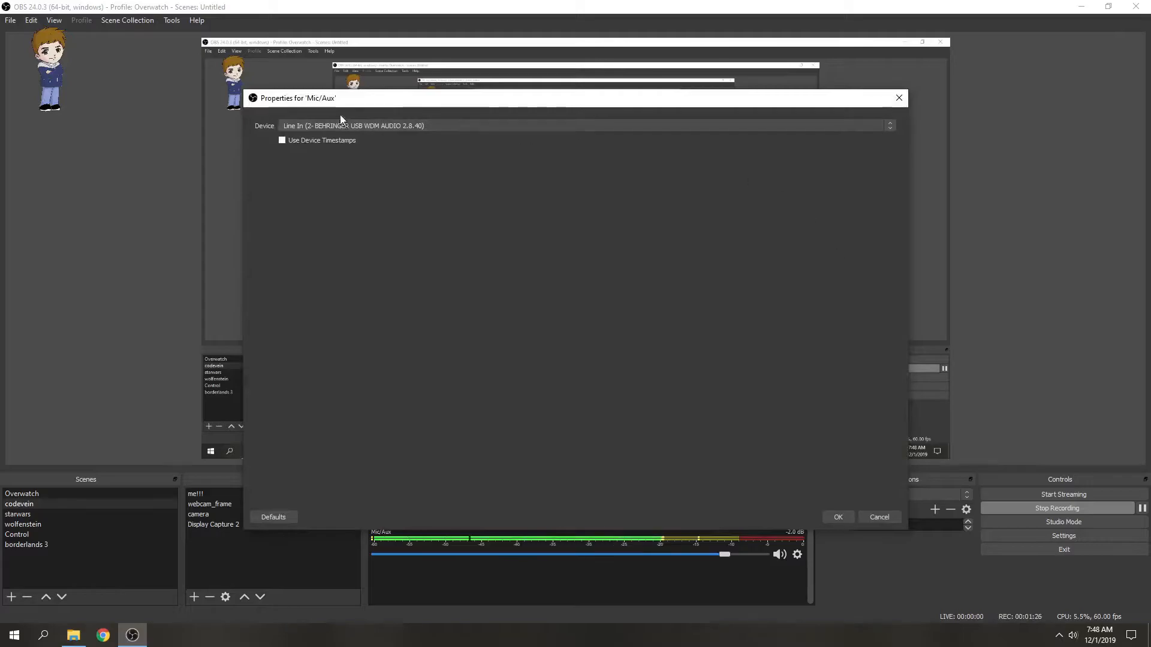
{"action": "left_click", "coordinate": [879, 516]}
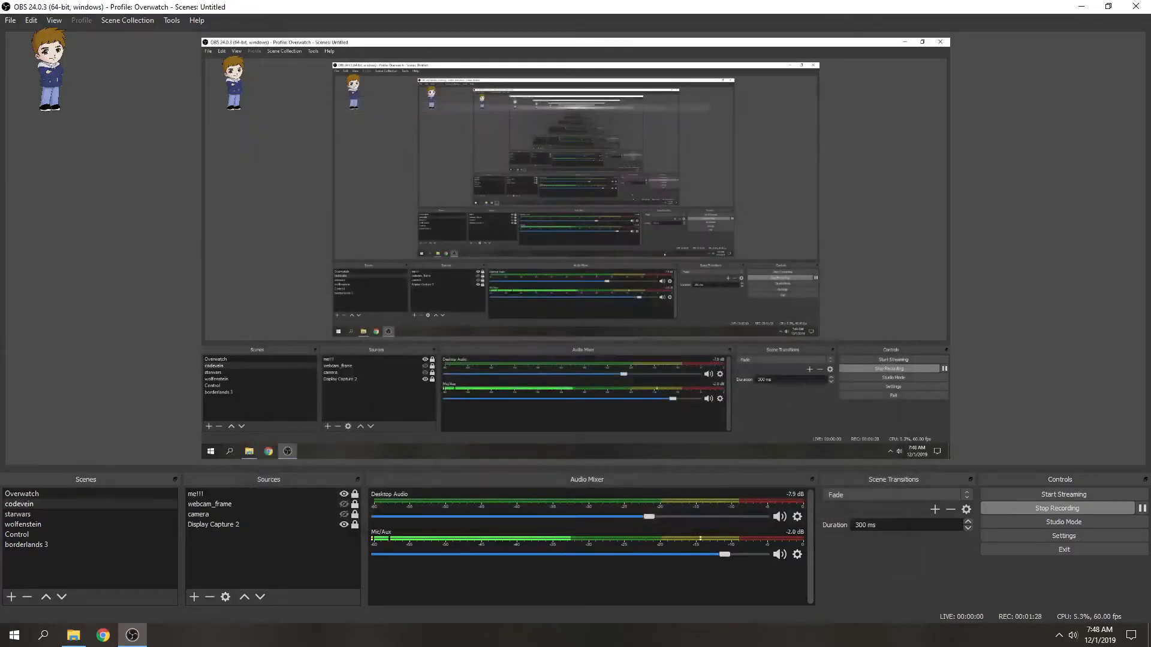
Toggle Mono off and back on for Mic/Aux in the Advanced Audio Properties
{"action": "left_click", "coordinate": [797, 555]}
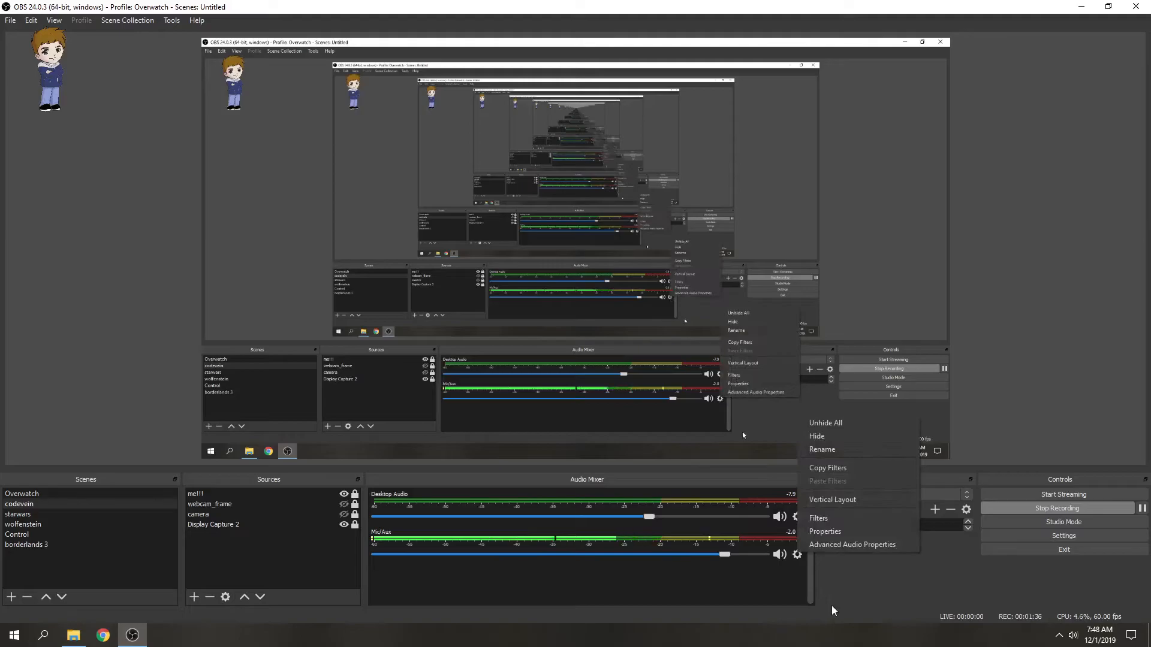
{"action": "left_click", "coordinate": [862, 544]}
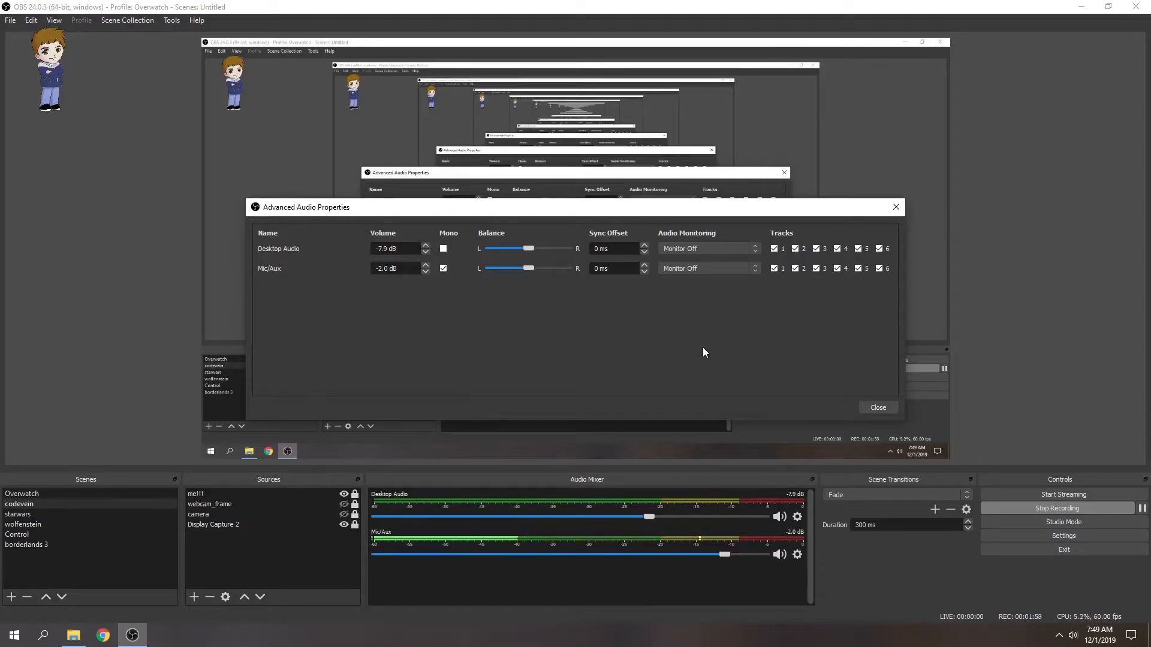
{"action": "left_click", "coordinate": [443, 270]}
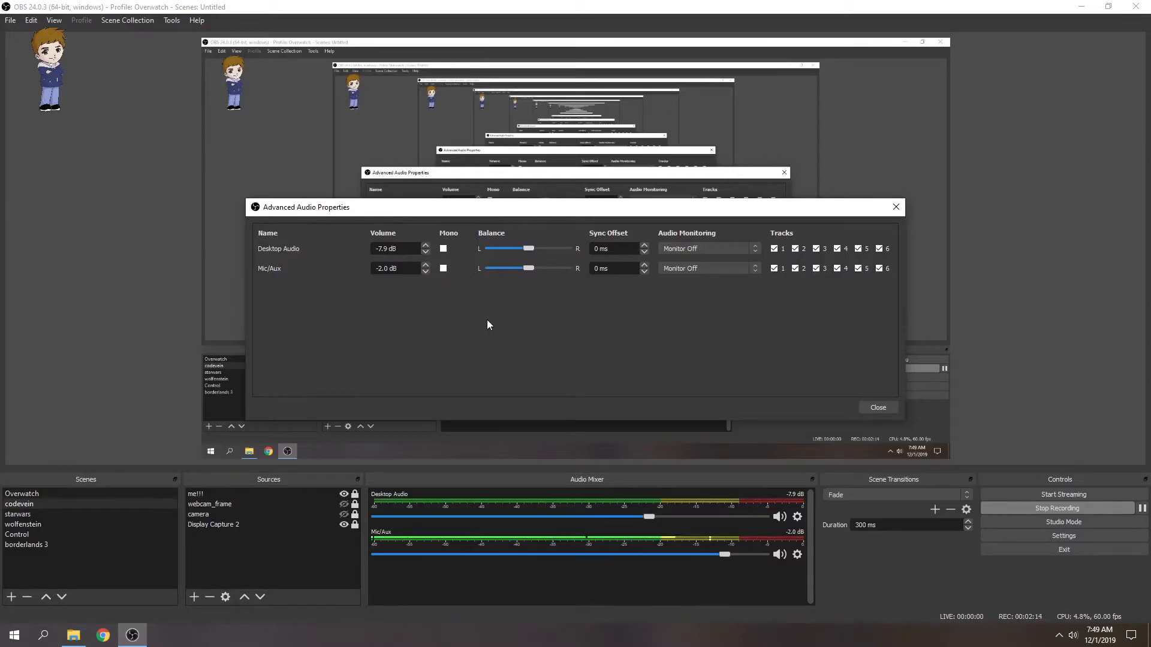
{"action": "left_click", "coordinate": [443, 270]}
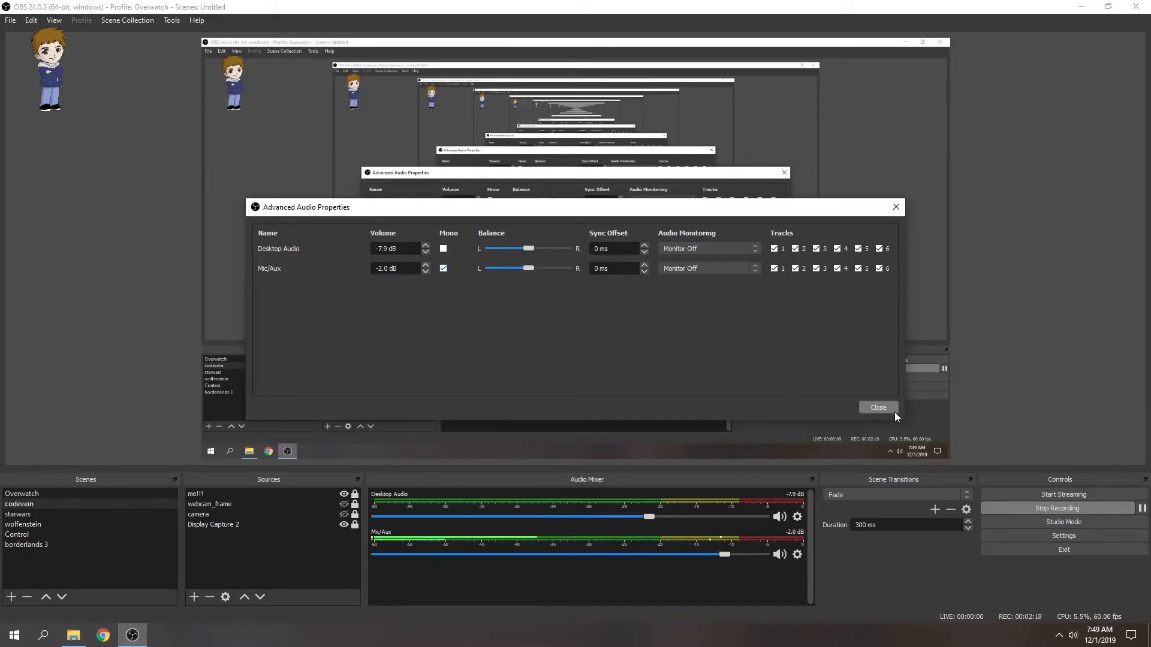
{"action": "left_click", "coordinate": [893, 410]}
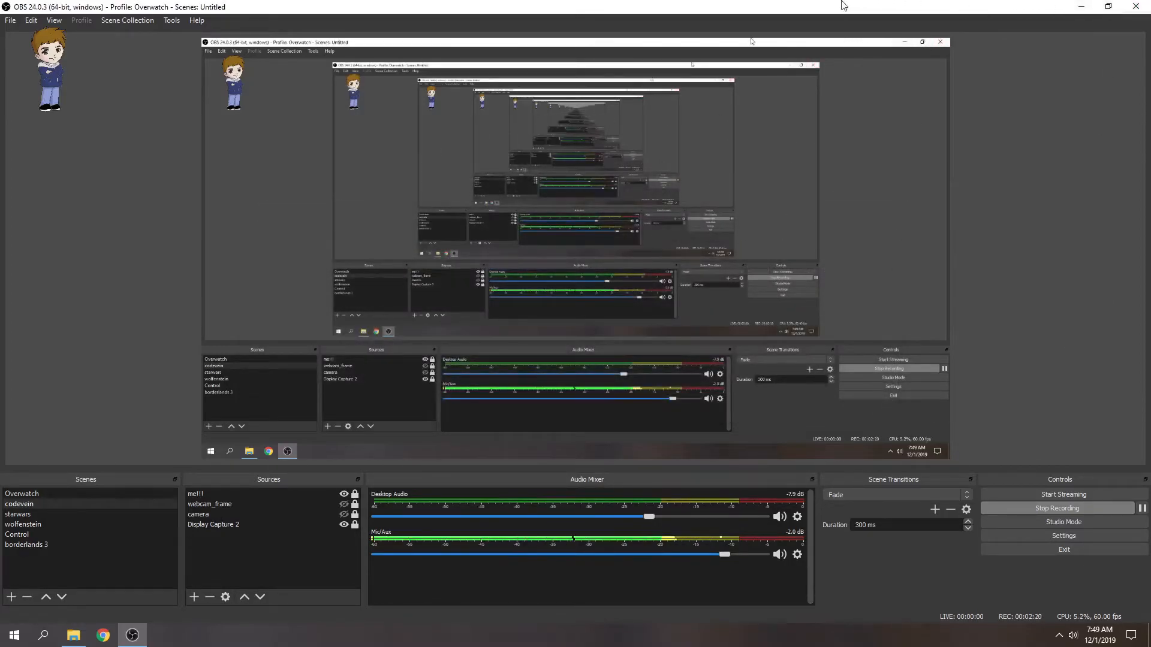
{"action": "left_click", "coordinate": [1081, 6]}
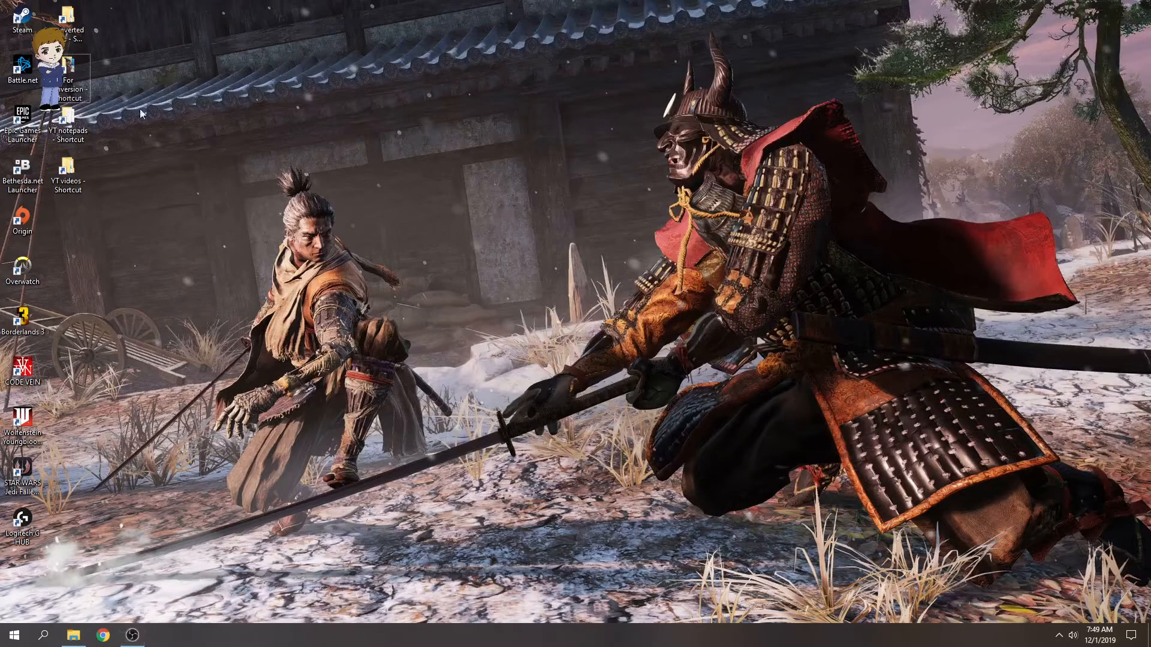
{"action": "left_click", "coordinate": [74, 634]}
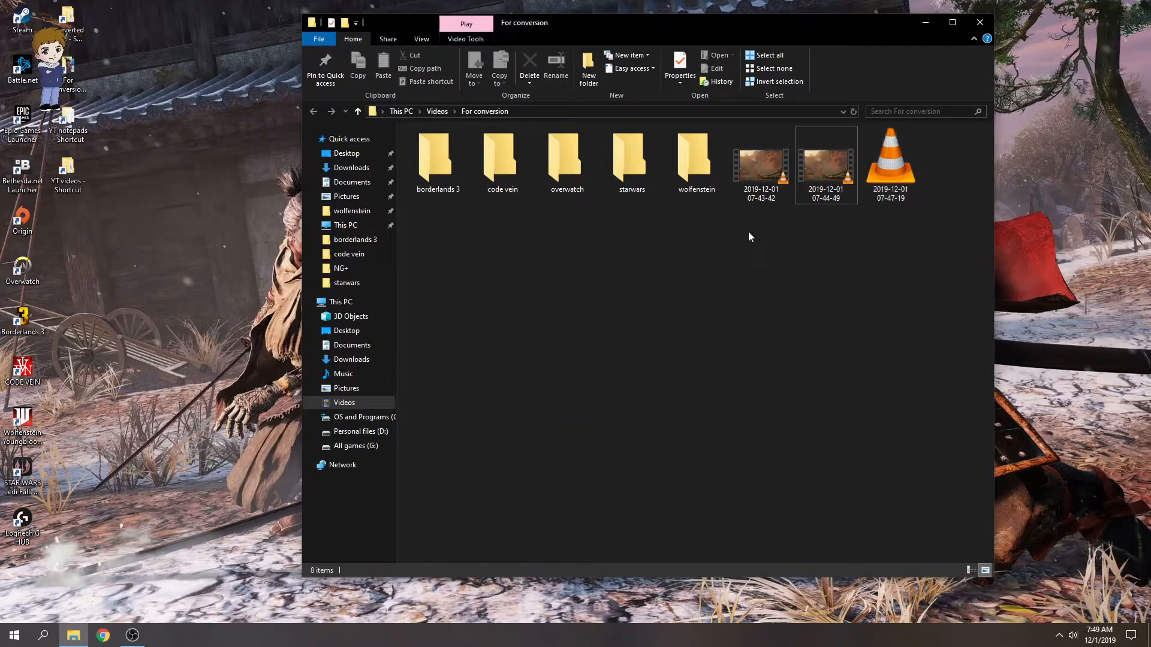
{"action": "double_click", "coordinate": [767, 171]}
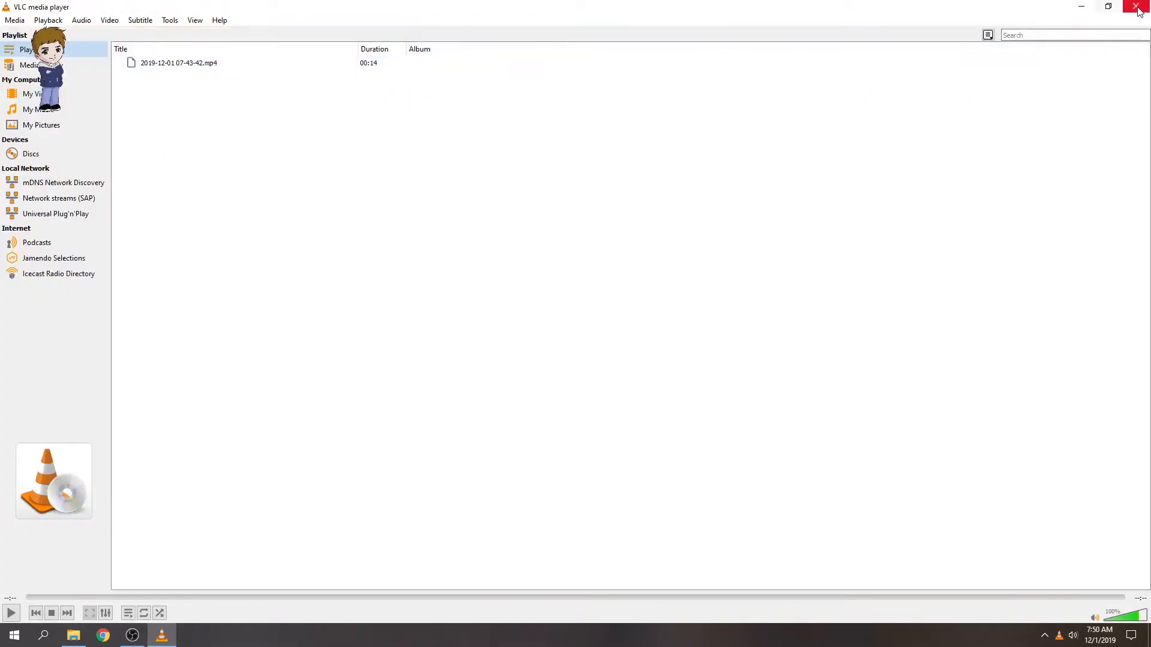
{"action": "left_click", "coordinate": [1135, 7]}
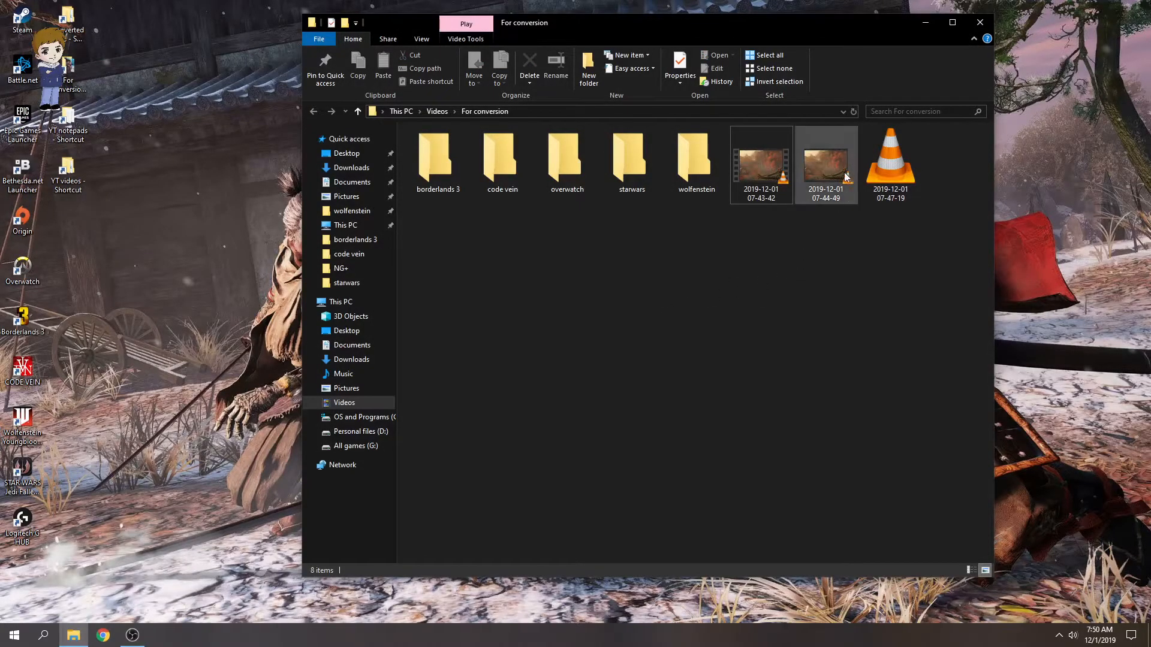
{"action": "double_click", "coordinate": [823, 189]}
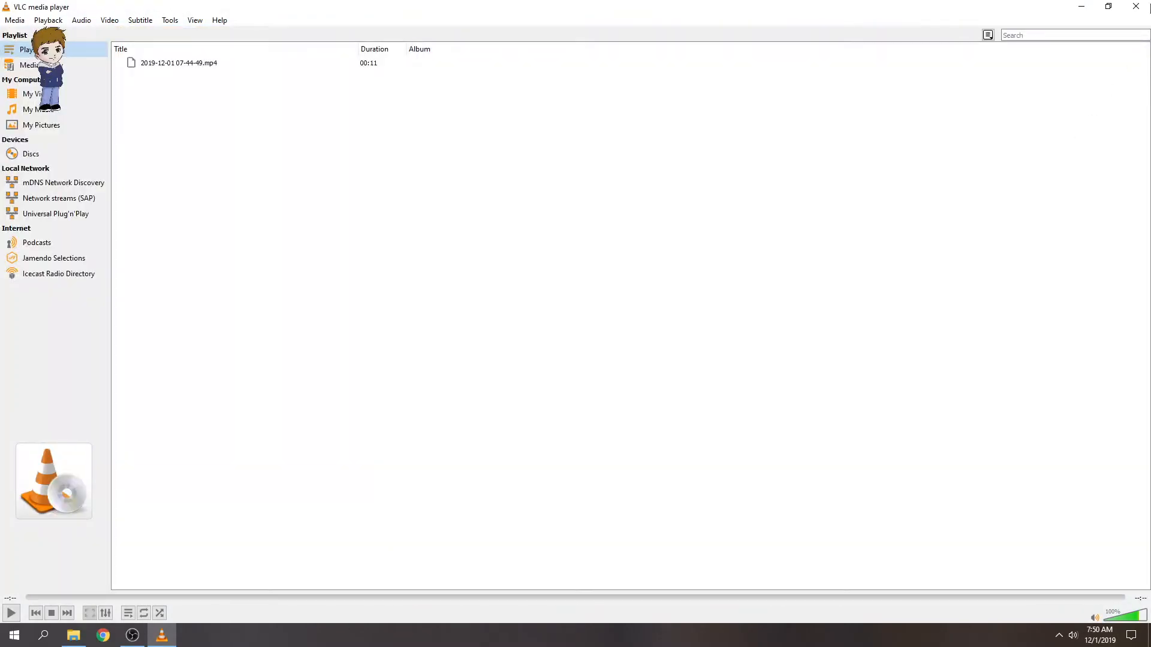
{"action": "left_click", "coordinate": [1135, 7]}
{"action": "left_click", "coordinate": [772, 316]}
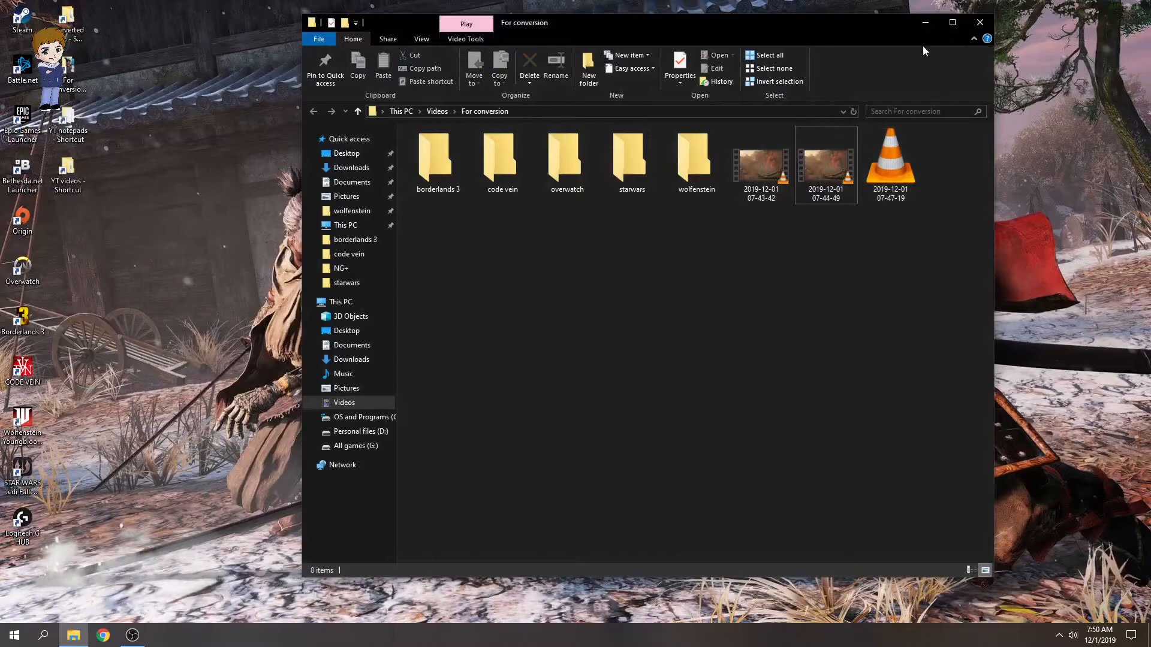
{"action": "left_click", "coordinate": [915, 24]}
Switch back to OBS and demonstrate the Mono option of Mic/Aux in Advanced Audio Properties, leaving it enabled
{"action": "left_click", "coordinate": [132, 636]}
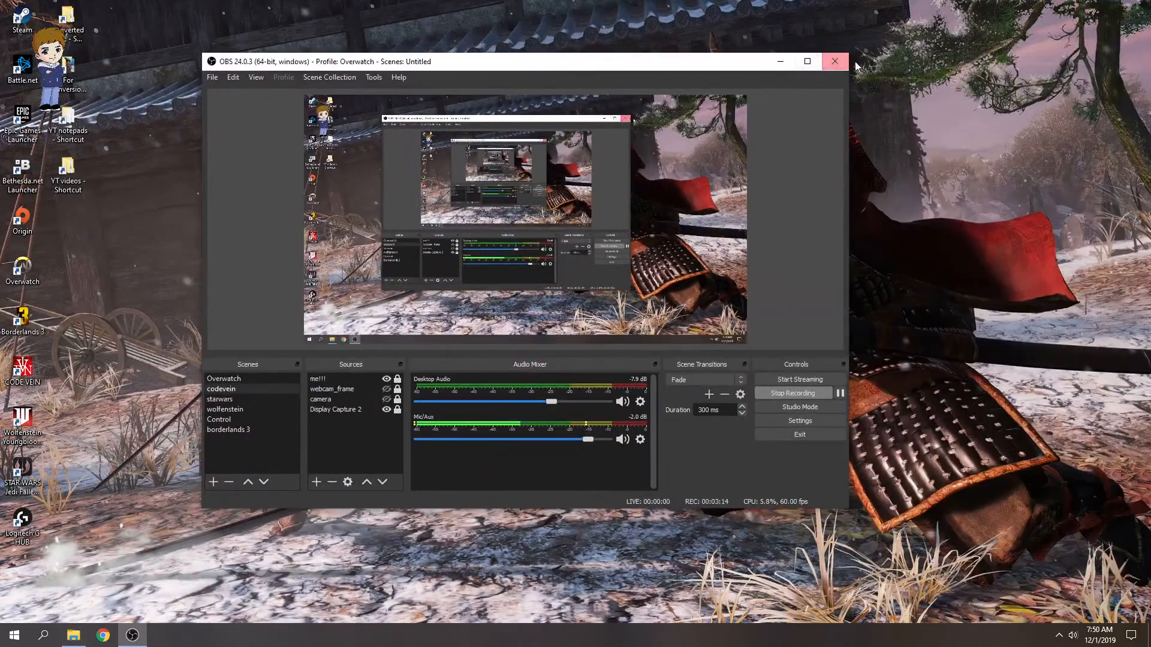
{"action": "left_click", "coordinate": [804, 62]}
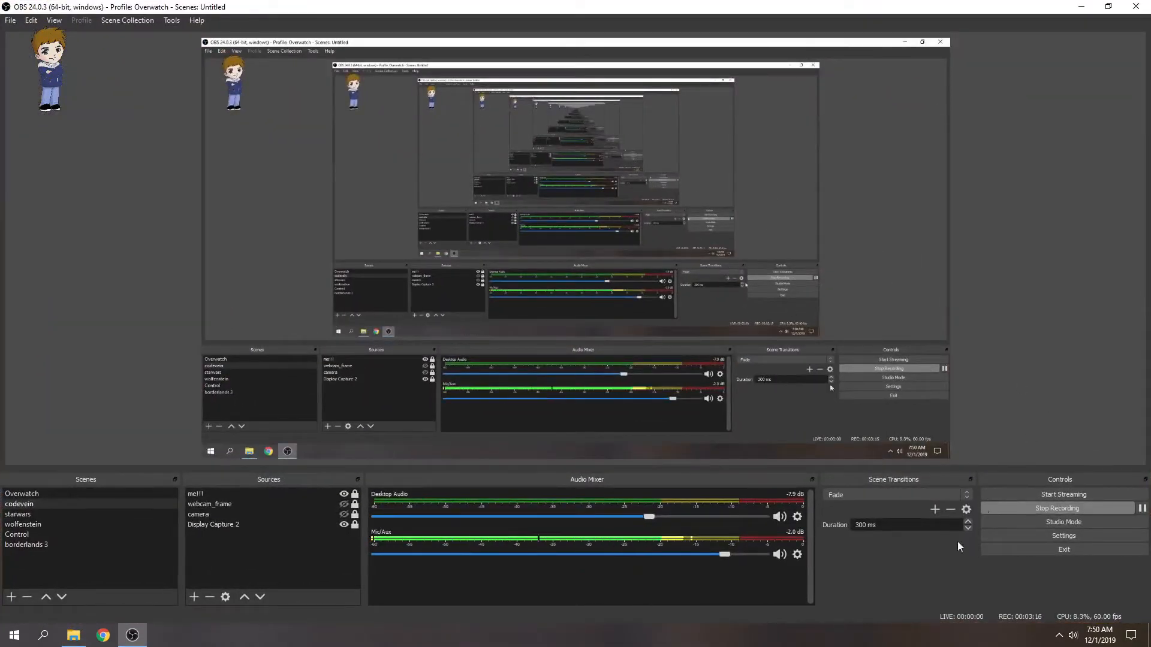
{"action": "left_click", "coordinate": [797, 554]}
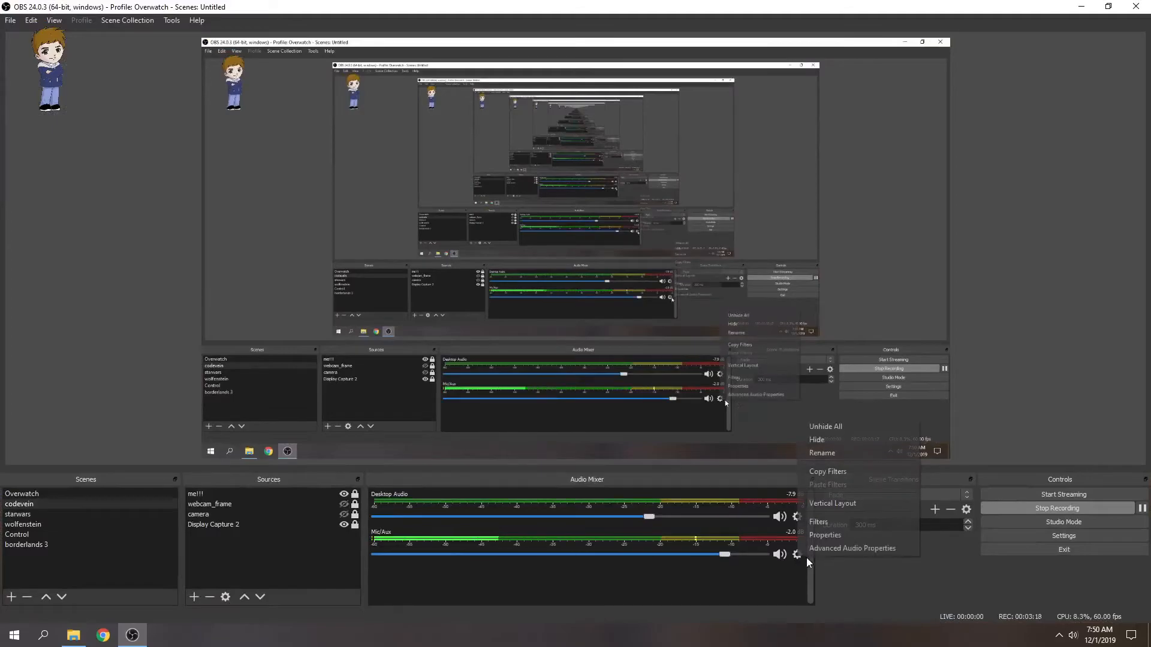
{"action": "left_click", "coordinate": [858, 548]}
{"action": "left_click", "coordinate": [444, 269]}
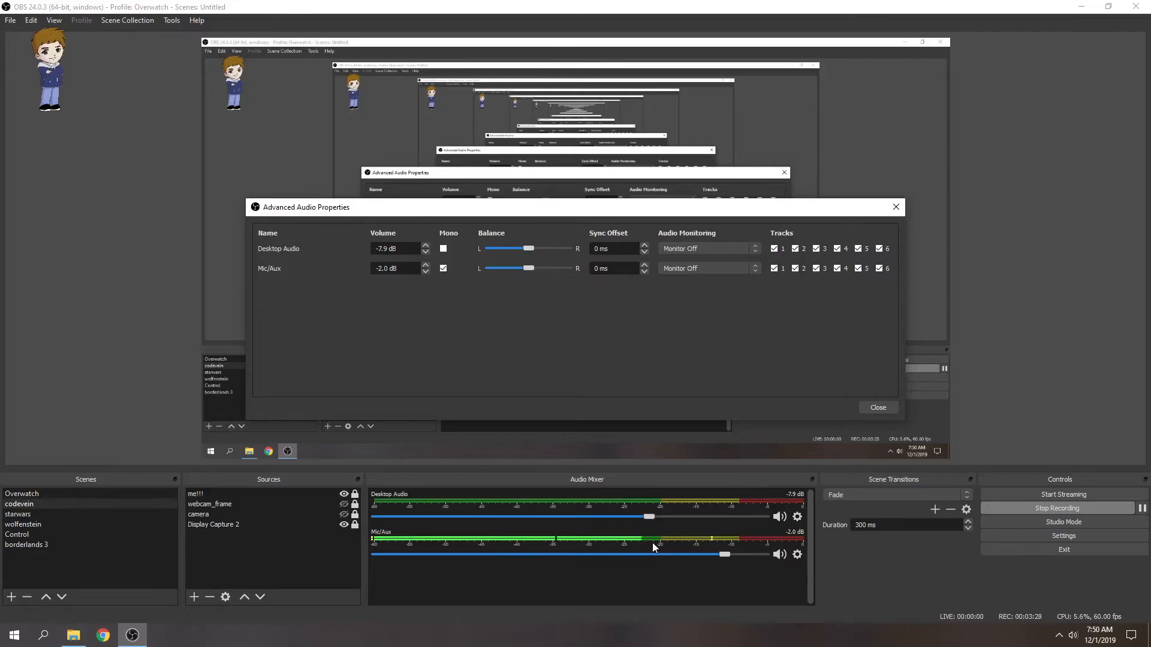
{"action": "left_click", "coordinate": [444, 268]}
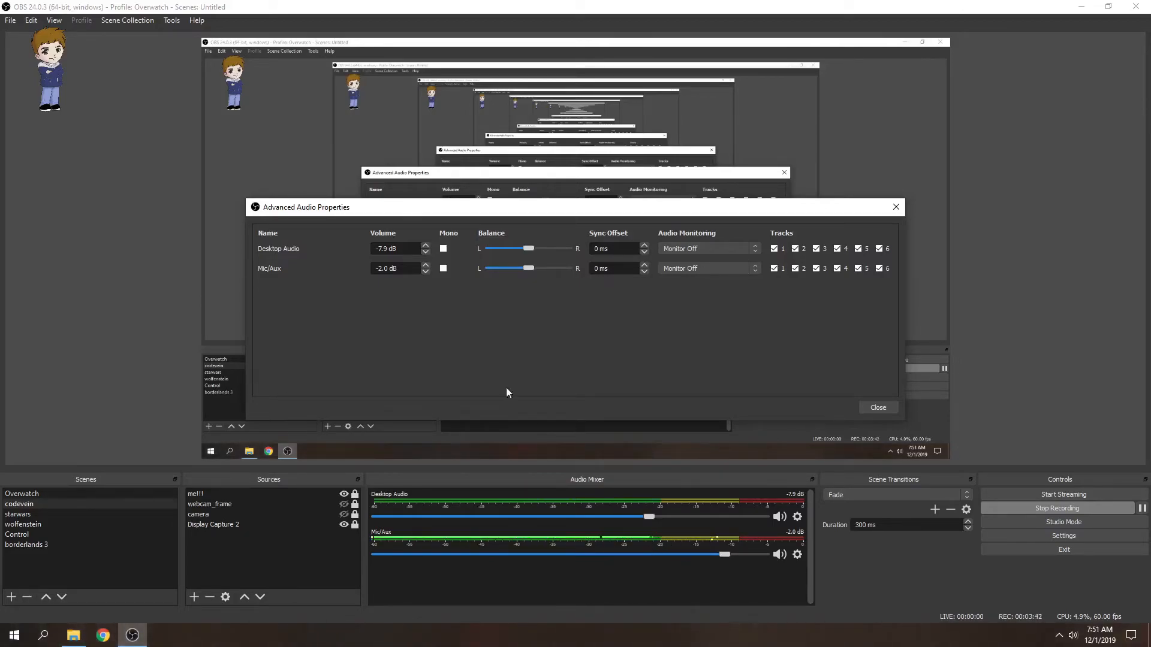
{"action": "left_click", "coordinate": [443, 268]}
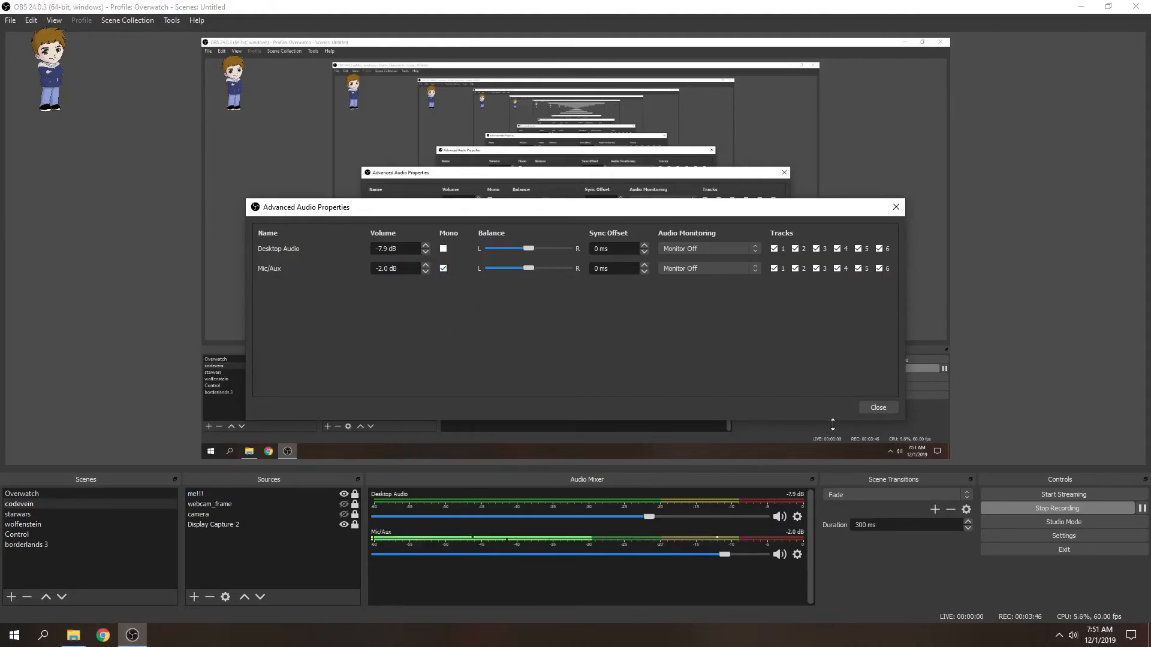
{"action": "left_click", "coordinate": [878, 407]}
Move the OBS window off this monitor to clear the desktop
{"action": "left_click_drag", "start_coordinate": [757, 7], "coordinate": [1150, 54]}
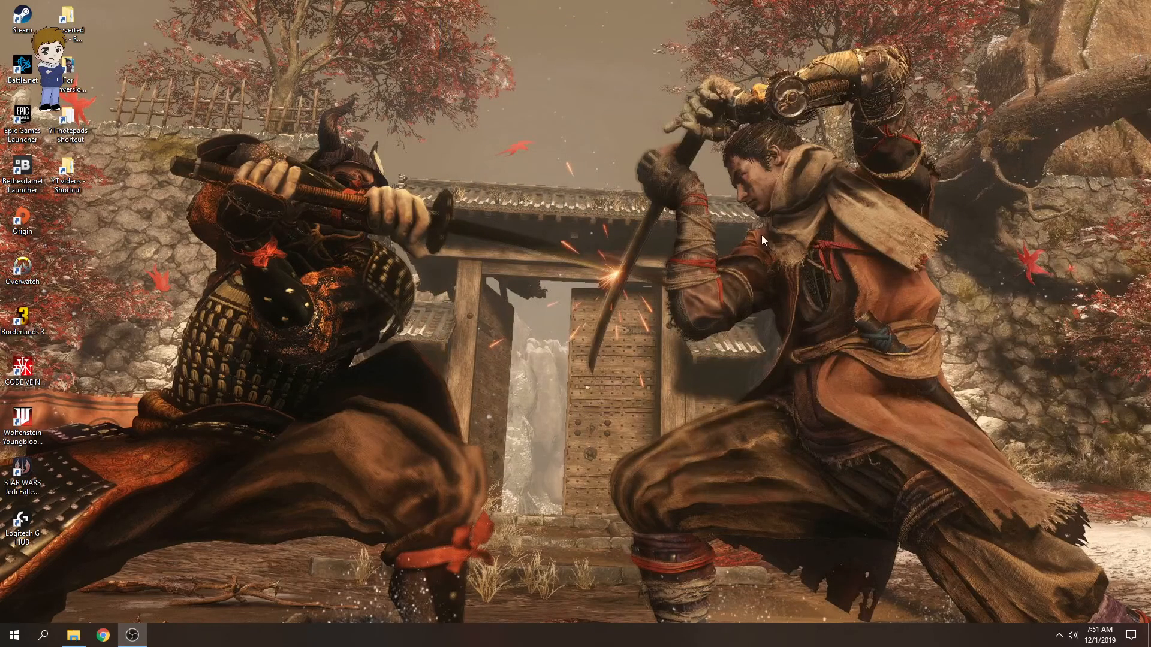
{"action": "left_click", "coordinate": [869, 227]}
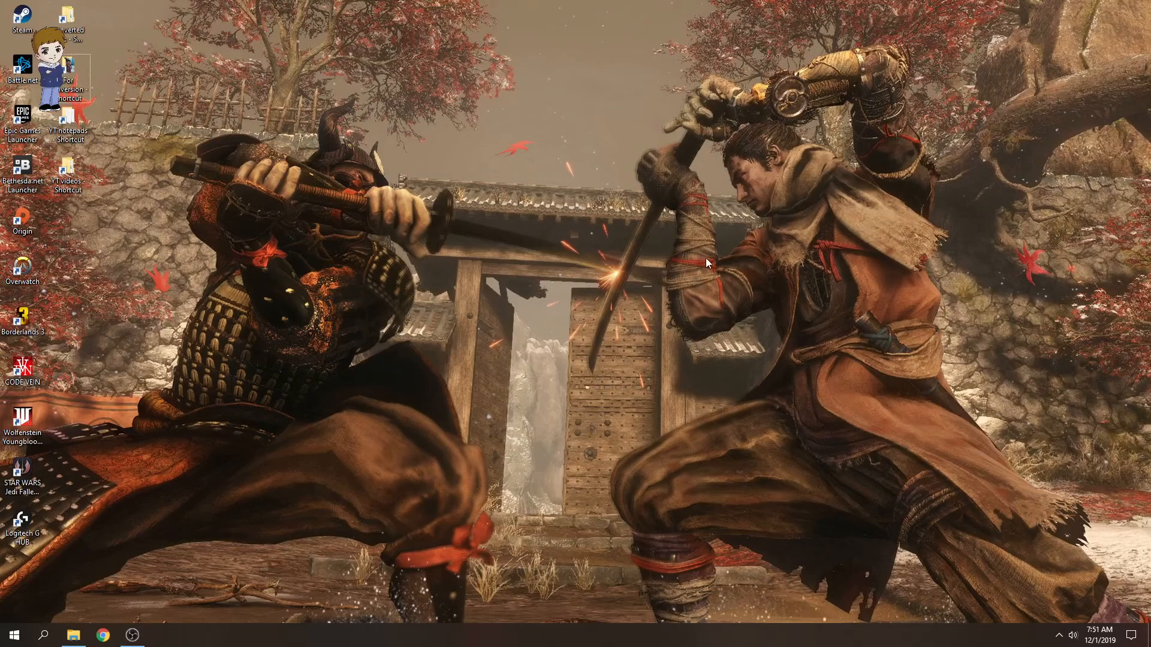
{"action": "key", "text": "alt+Tab"}
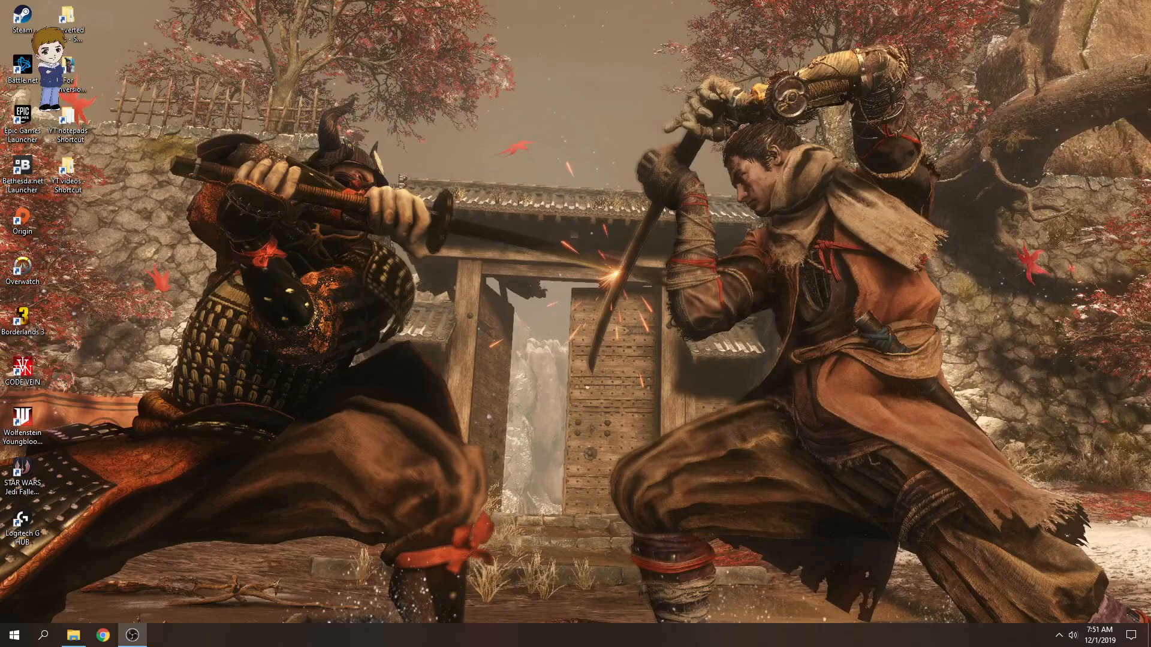